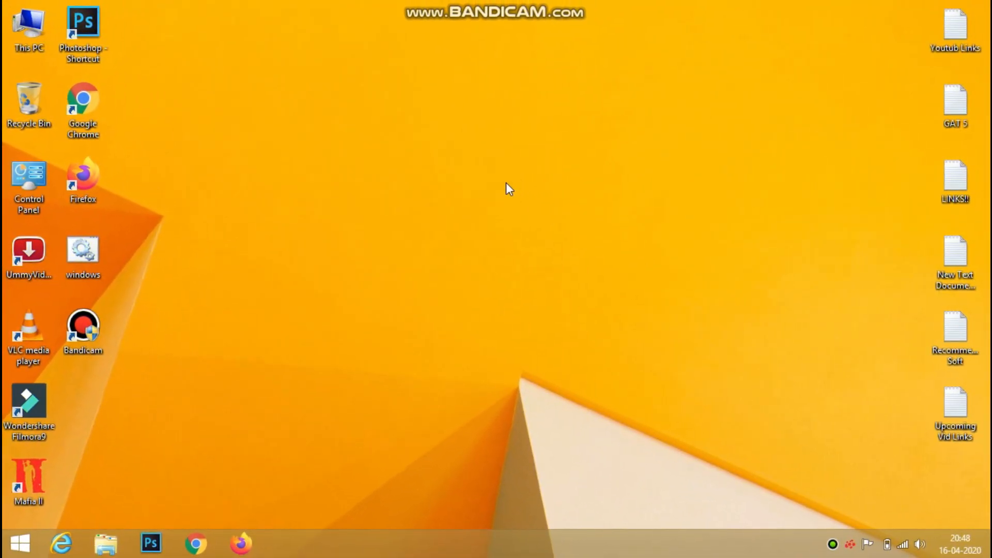
- Open System Configuration with msconfig and set the number of processors to 4 in the advanced boot options
key("super+r")
type("msconfig")
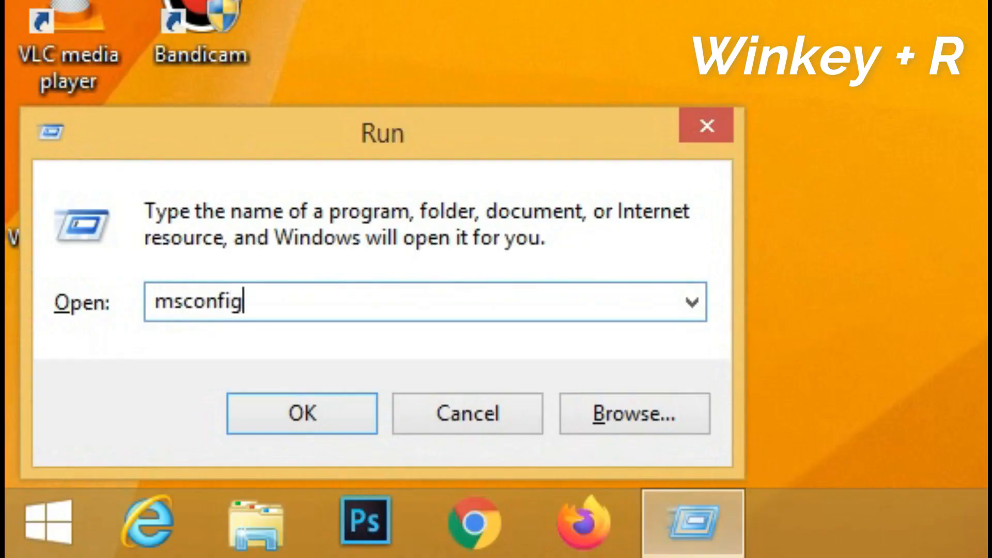
key("Return")
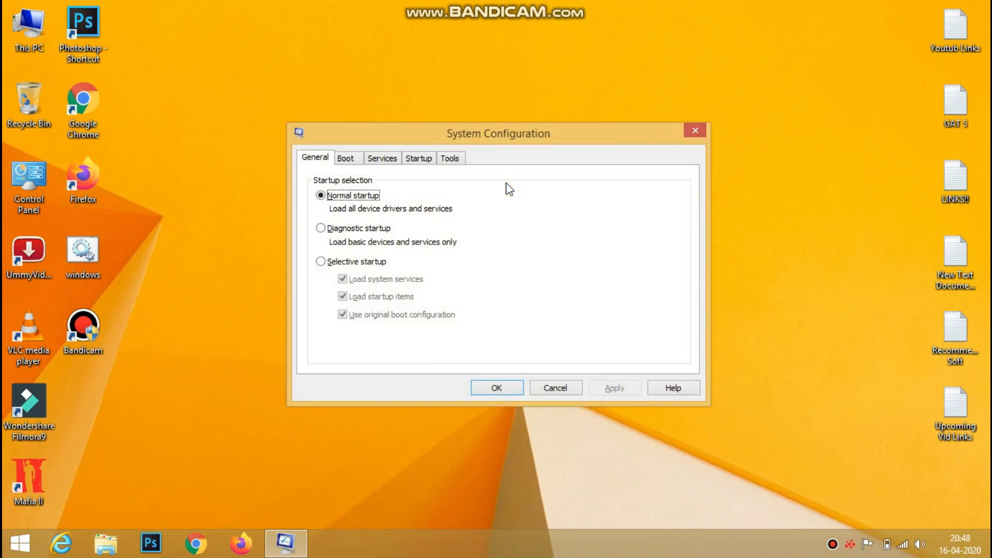
left_click(383, 158)
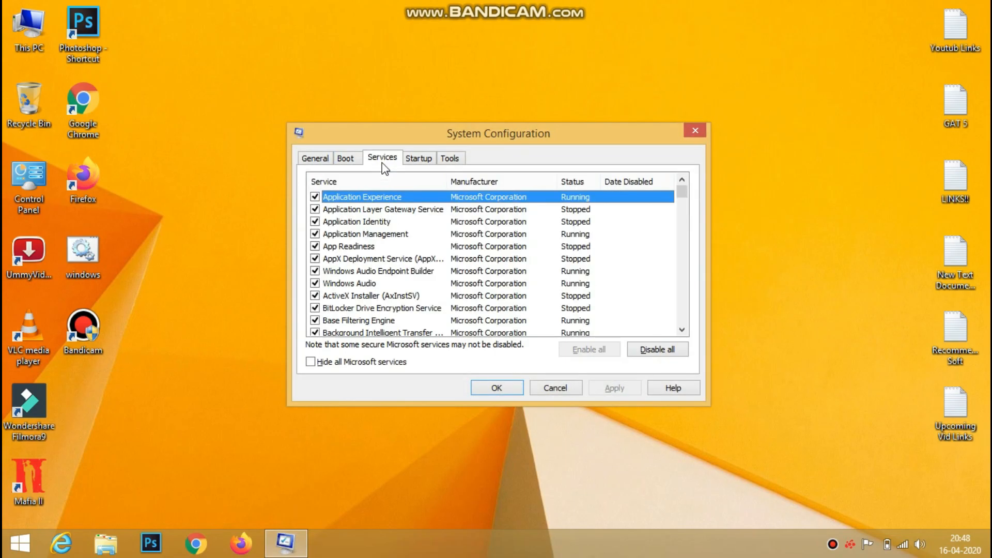
left_click(345, 158)
left_click(345, 266)
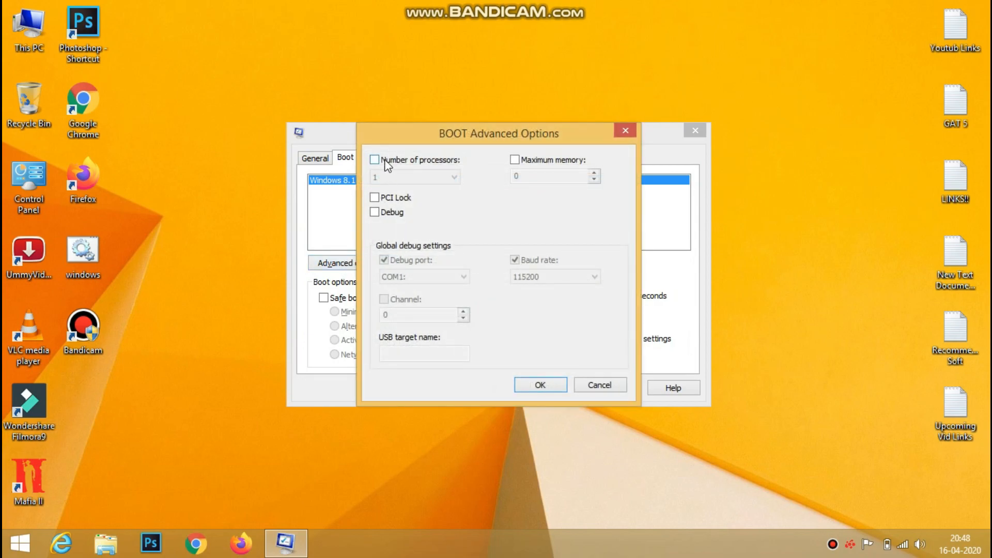
left_click(383, 181)
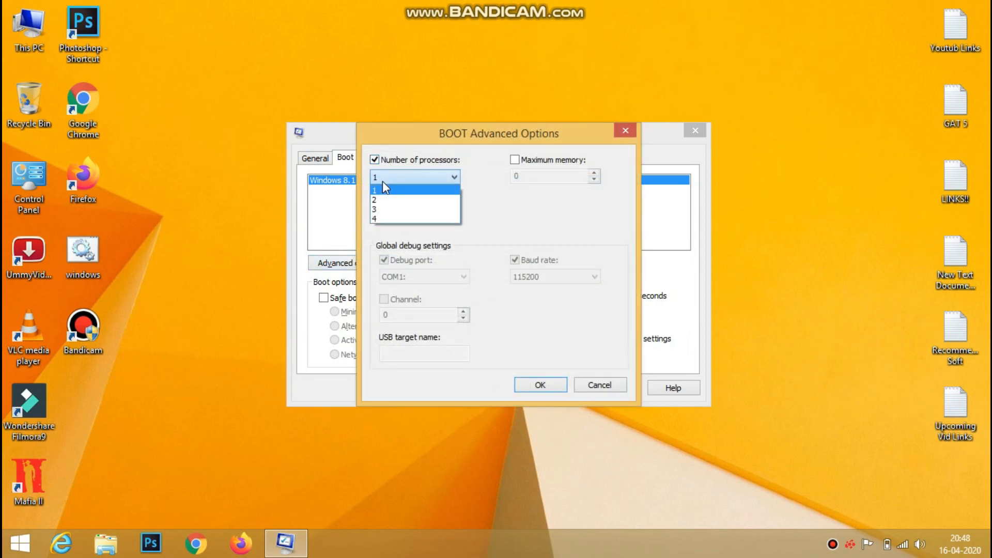
left_click(385, 219)
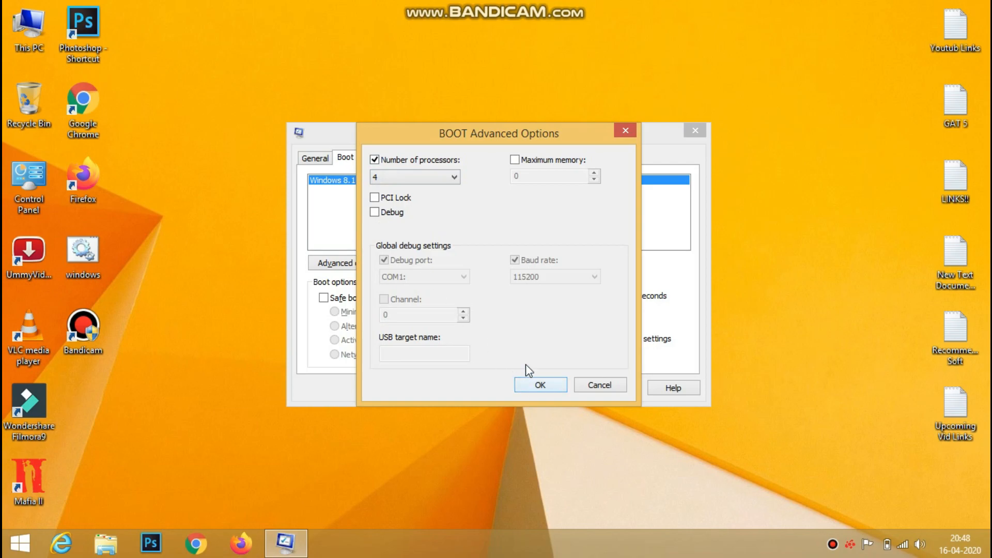
left_click(537, 384)
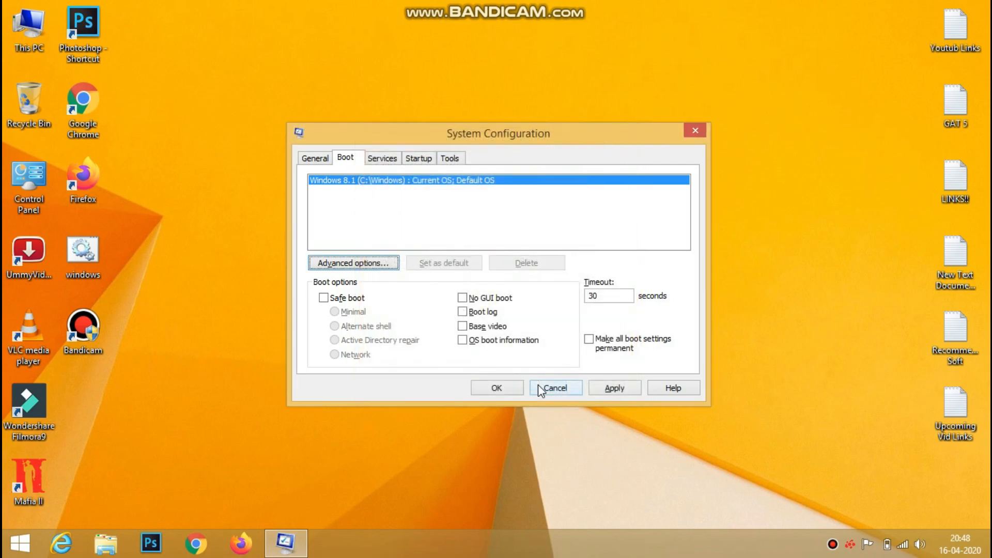
- Apply the boot changes and exit System Configuration without restarting the computer
left_click(601, 392)
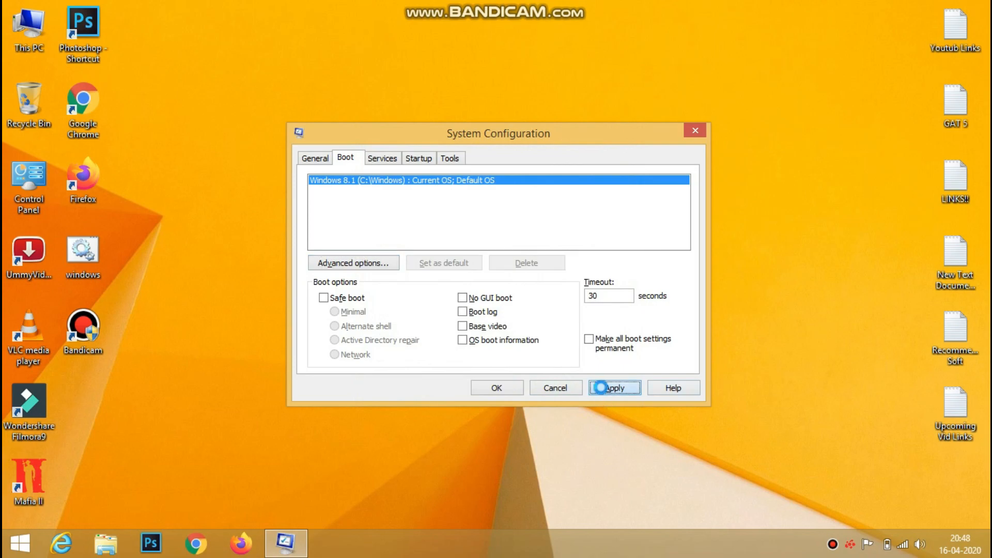
left_click(504, 391)
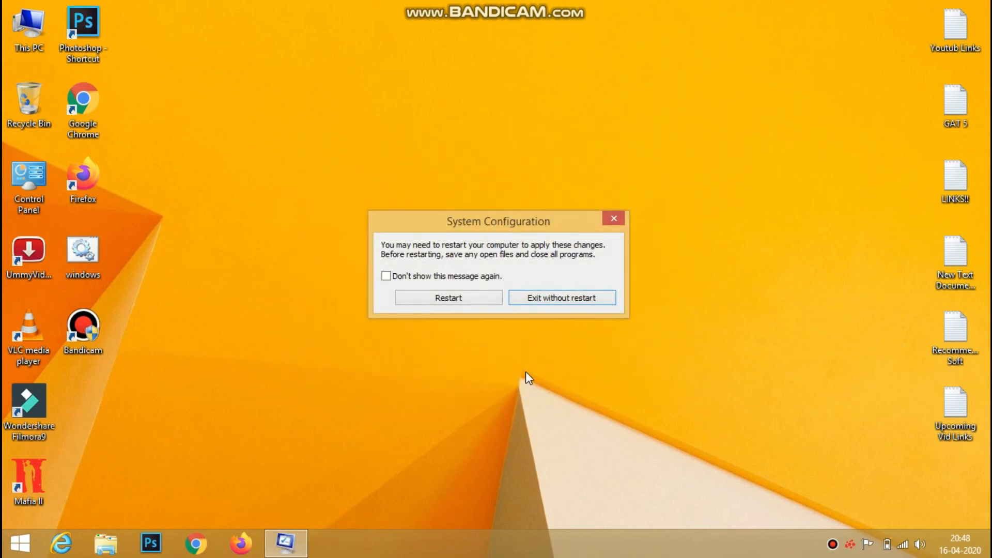
left_click(552, 302)
right_click(553, 305)
left_click(574, 365)
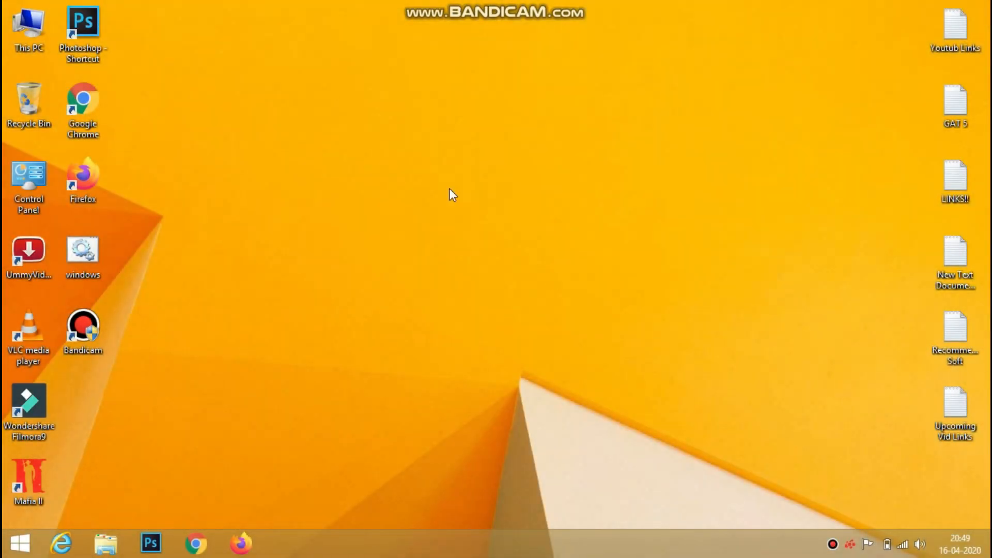
- Open the Windows Temp folder by running temp, granting permission to access it
key("super+r")
type("te")
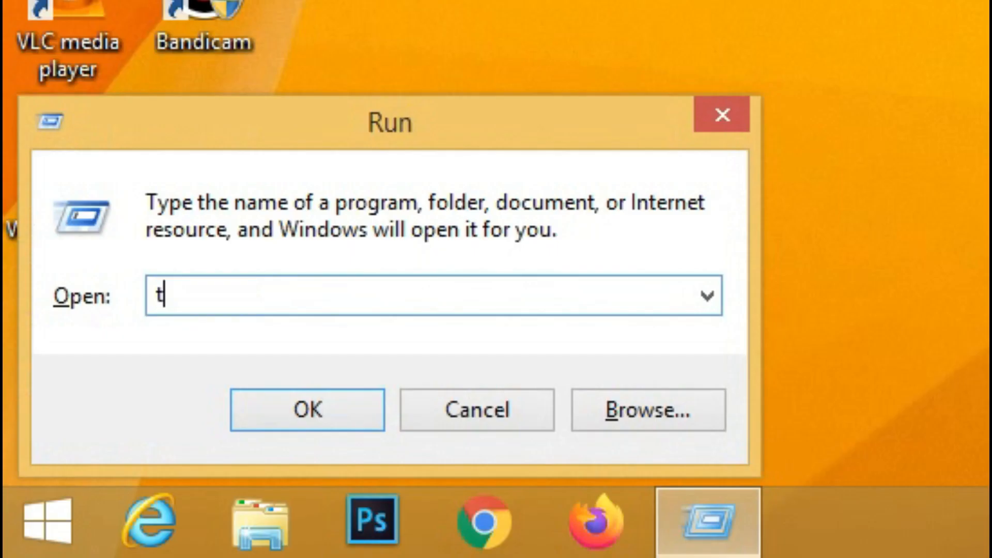
type("mp")
key("Return")
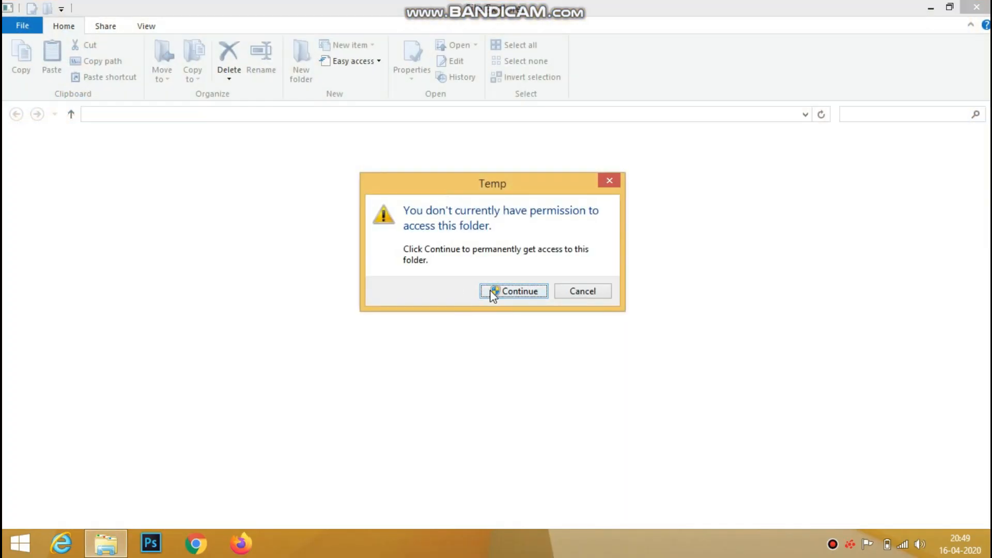
left_click(490, 290)
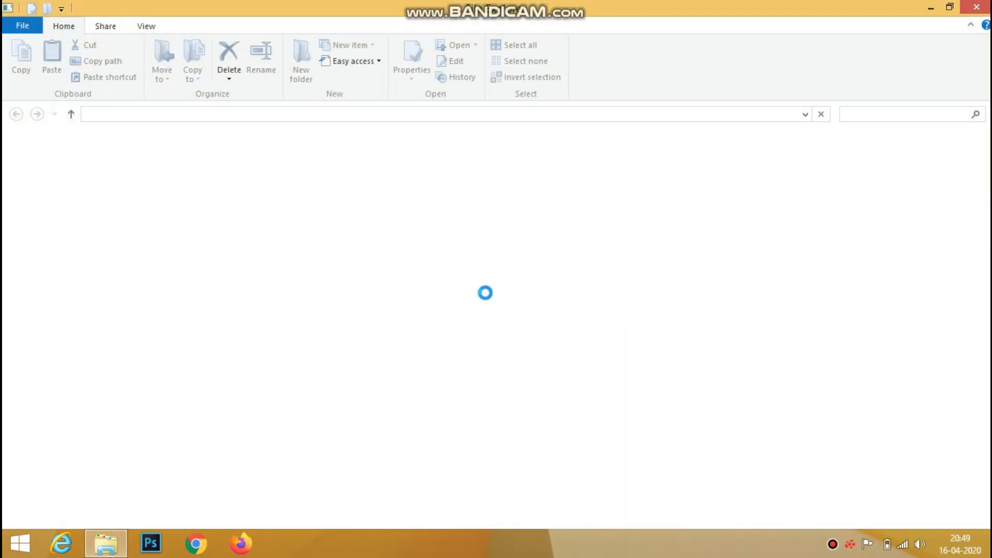
- Delete all files and folders in the Windows Temp folder and close its window
left_click_drag(600, 149, 413, 323)
right_click(339, 182)
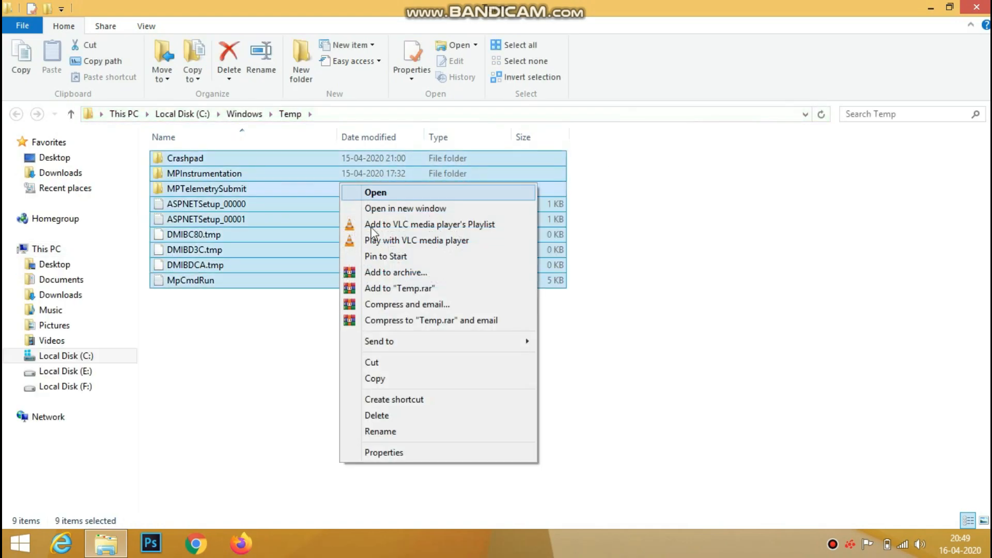
left_click(381, 417)
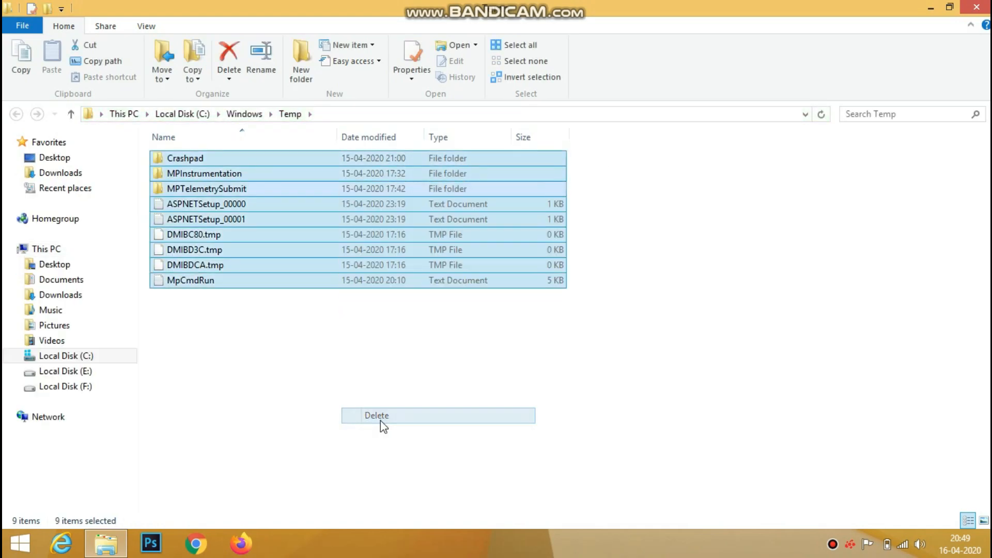
left_click(976, 7)
right_click(519, 136)
left_click(552, 204)
- Open the user account's temporary files folder by running %temp%
key("super+r")
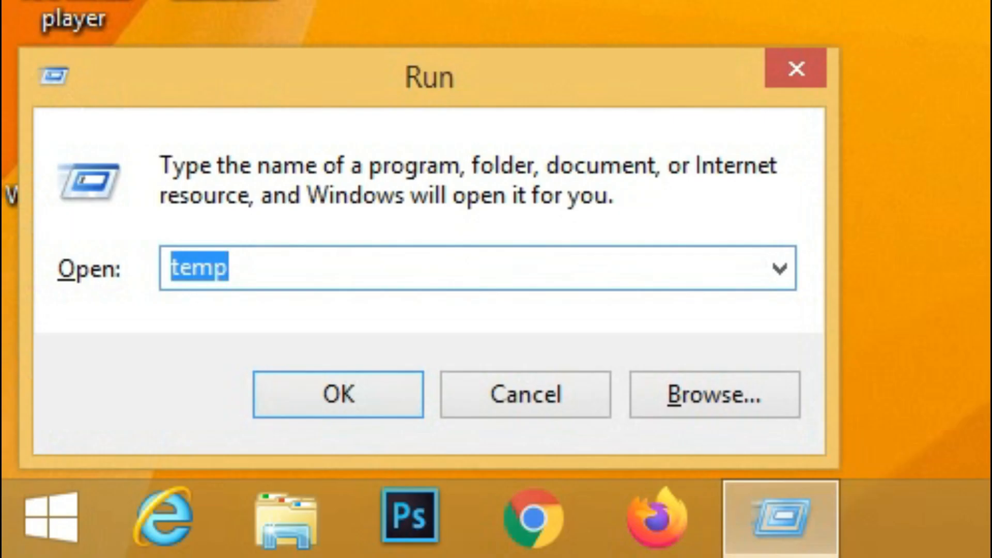
type("%temp")
key("Return")
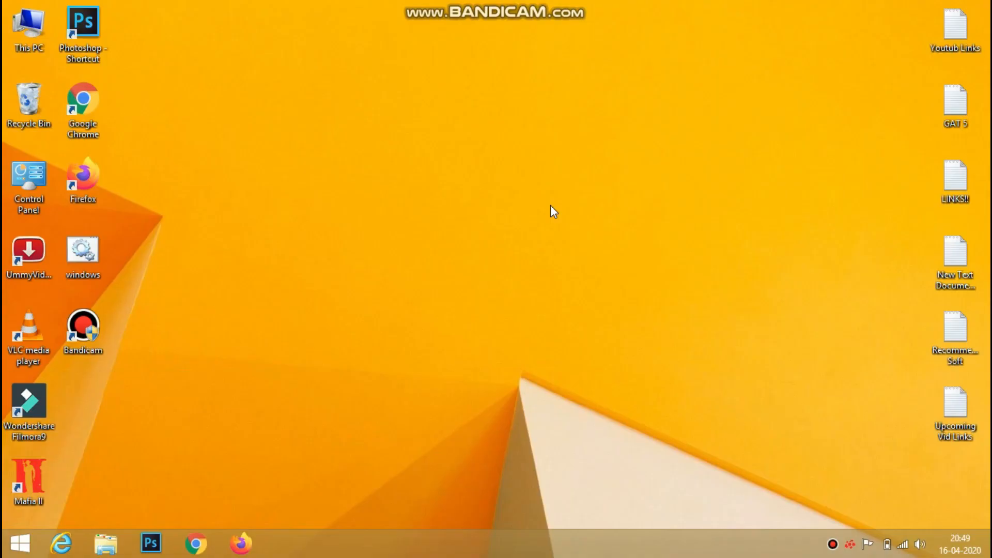
- Delete everything in the user's Temp folder, continuing with administrator permission for protected items
key("ctrl+a")
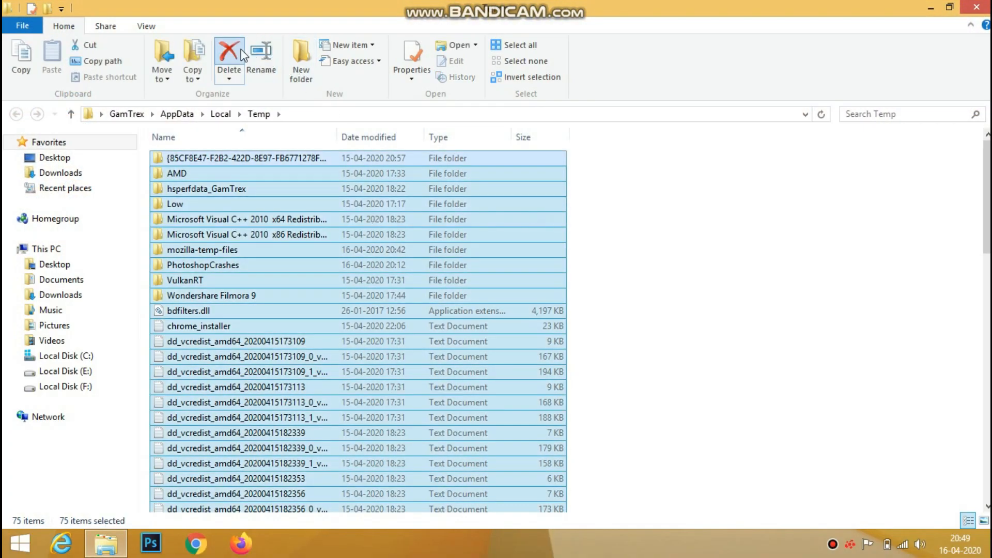
key("Delete")
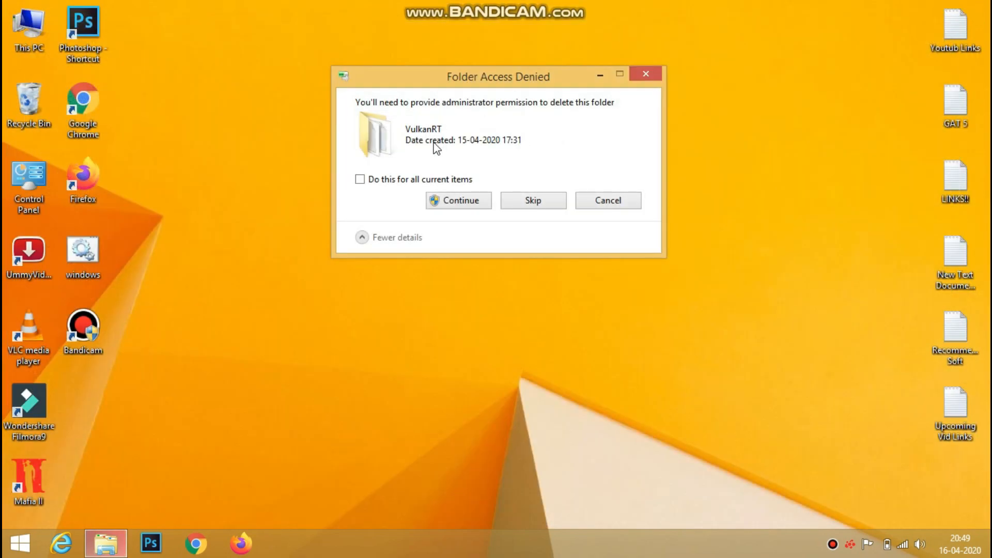
left_click(460, 201)
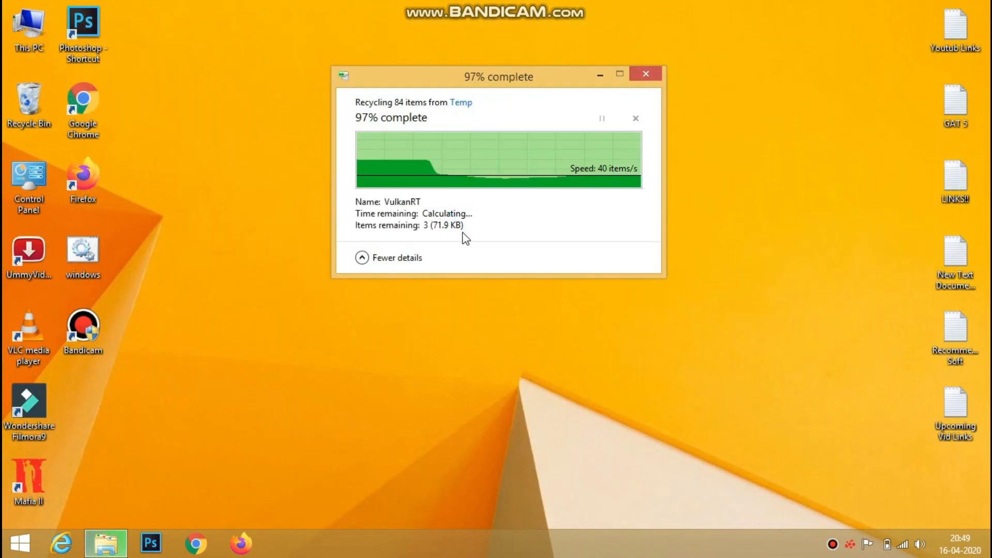
right_click(421, 166)
left_click(434, 226)
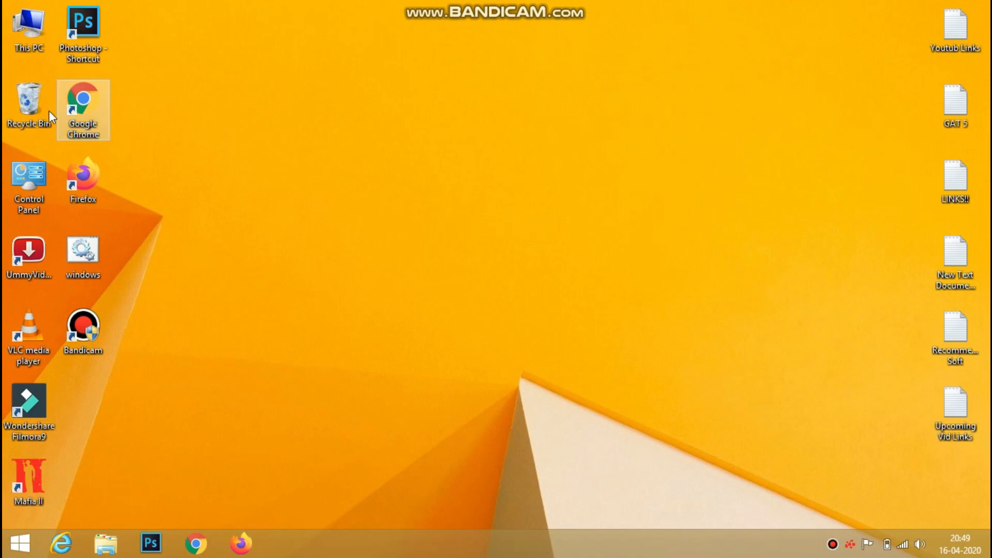
- Empty the Recycle Bin, confirming the permanent deletion and granting administrator permission for protected files
right_click(32, 103)
left_click(50, 124)
left_click(539, 283)
right_click(466, 83)
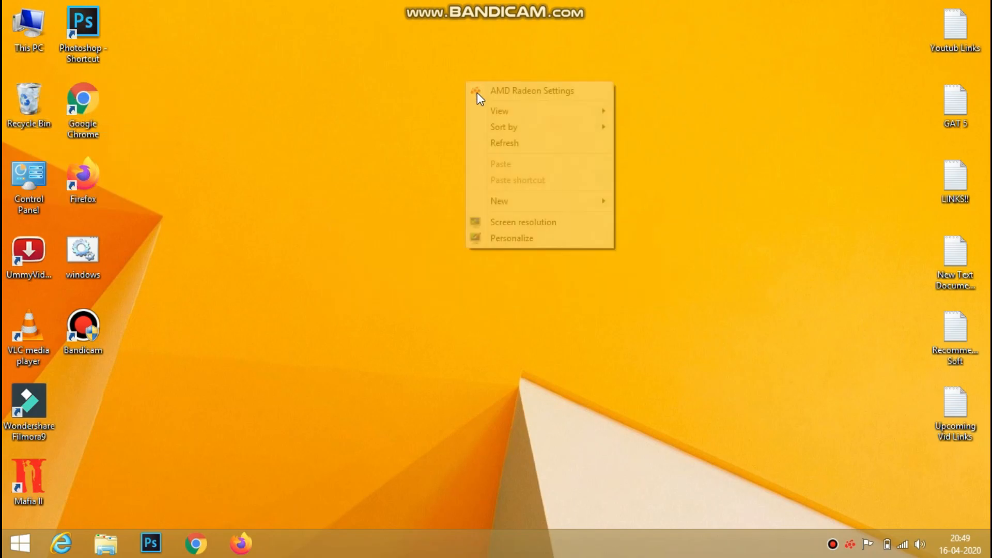
left_click(483, 143)
left_click(439, 200)
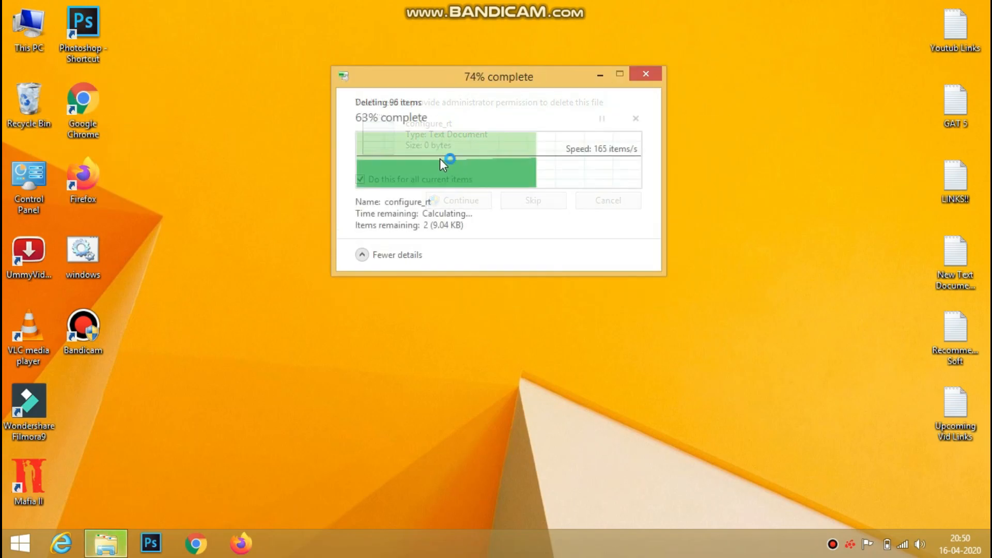
- Open the properties of Local Disk (C:) in This PC and start Disk Cleanup for the drive
left_click(485, 97)
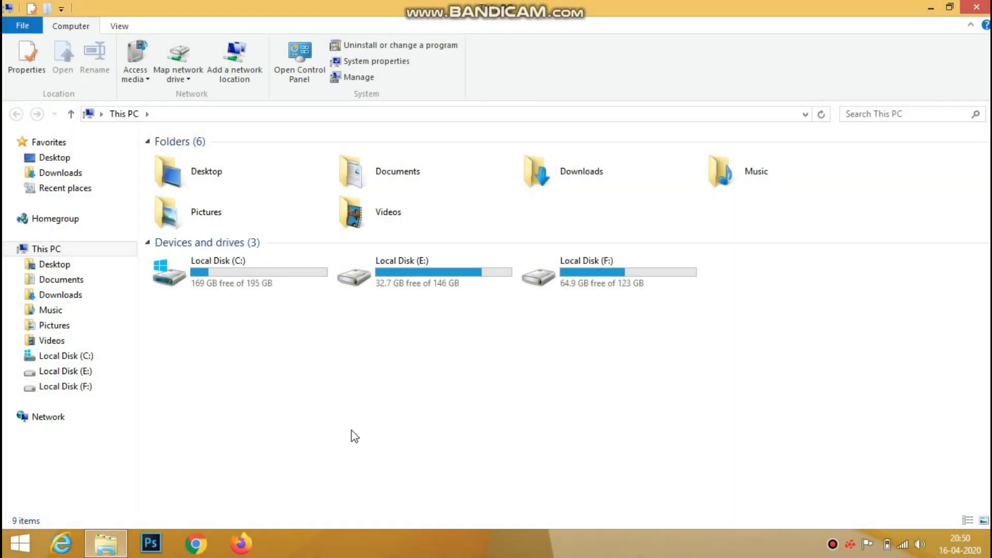
right_click(257, 284)
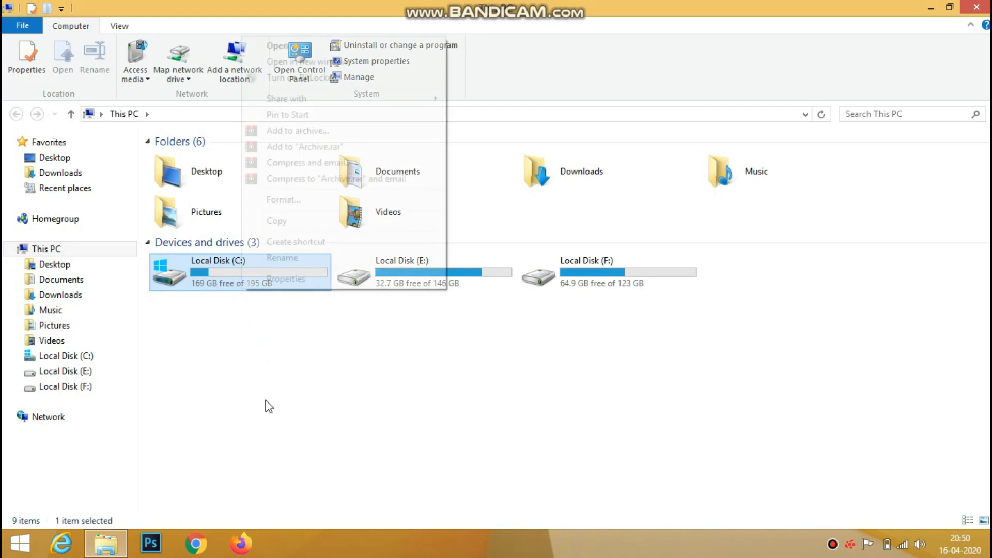
left_click(283, 268)
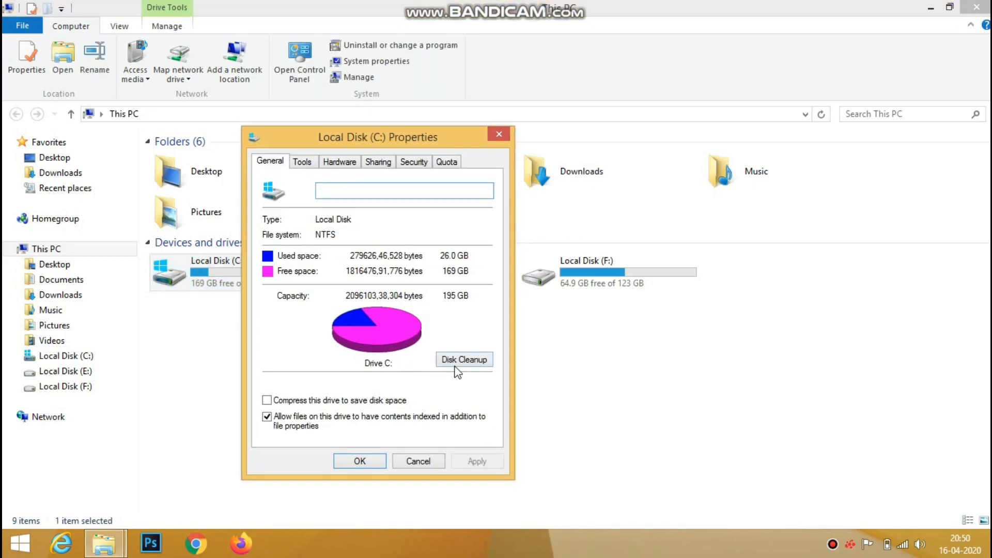
left_click(454, 360)
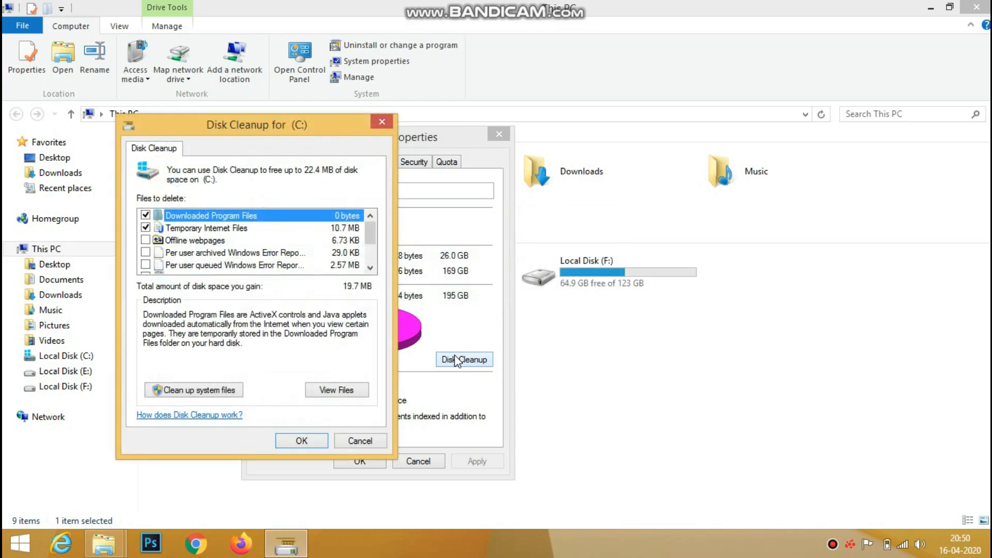
- Mark all remaining file categories for deletion in Disk Cleanup, including offline webpages, Windows error reports, setup log files and temporary files
scroll(225, 259, "down", 2)
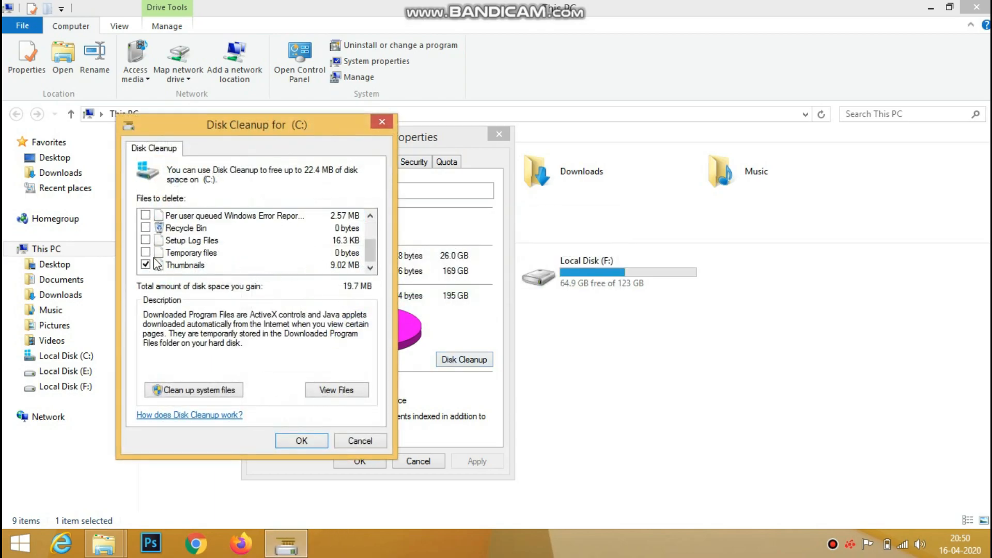
left_click(147, 239)
left_click(147, 226)
scroll(147, 225, "up", 2)
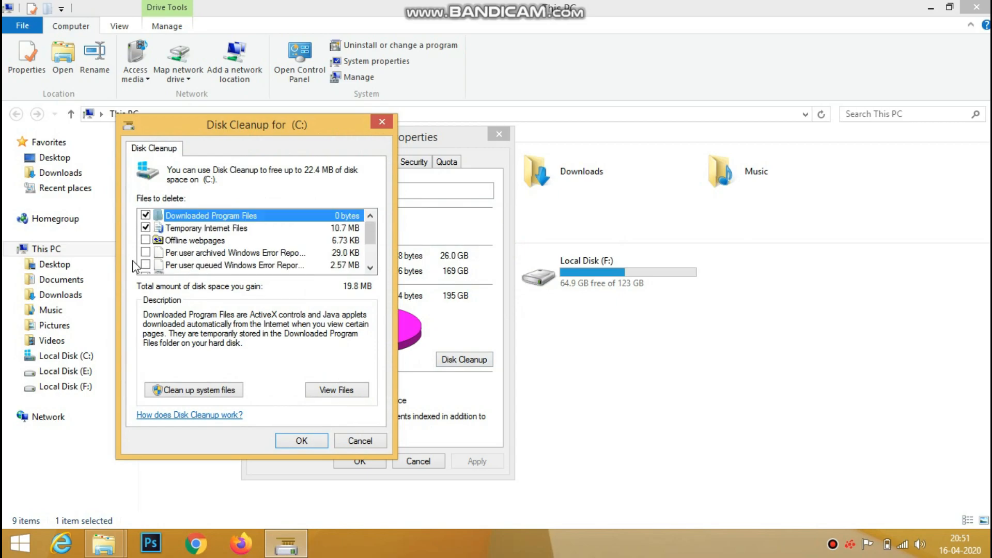
scroll(148, 245, "down", 1)
left_click(146, 228)
scroll(155, 243, "down", 1)
scroll(195, 233, "up", 3)
left_click(147, 216)
- Run the cleanup of drive C: with permanent deletion of the selected files, and close the drive's properties and This PC
left_click(278, 439)
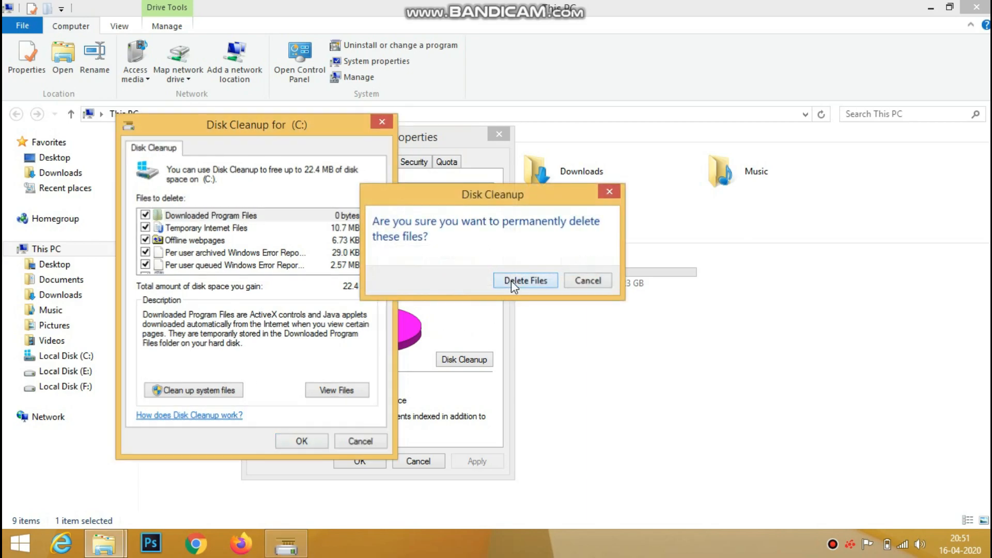
left_click(510, 280)
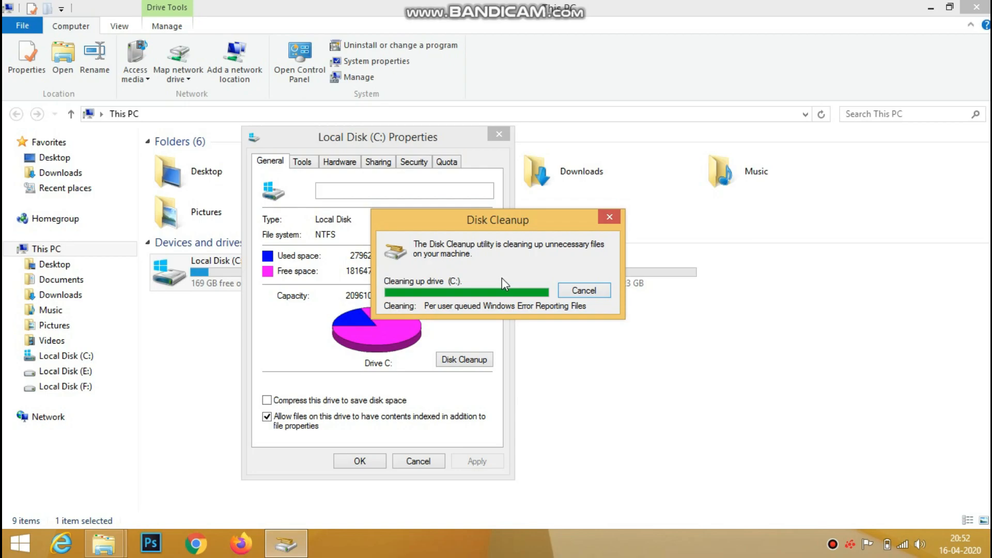
left_click(373, 461)
left_click(975, 7)
right_click(257, 294)
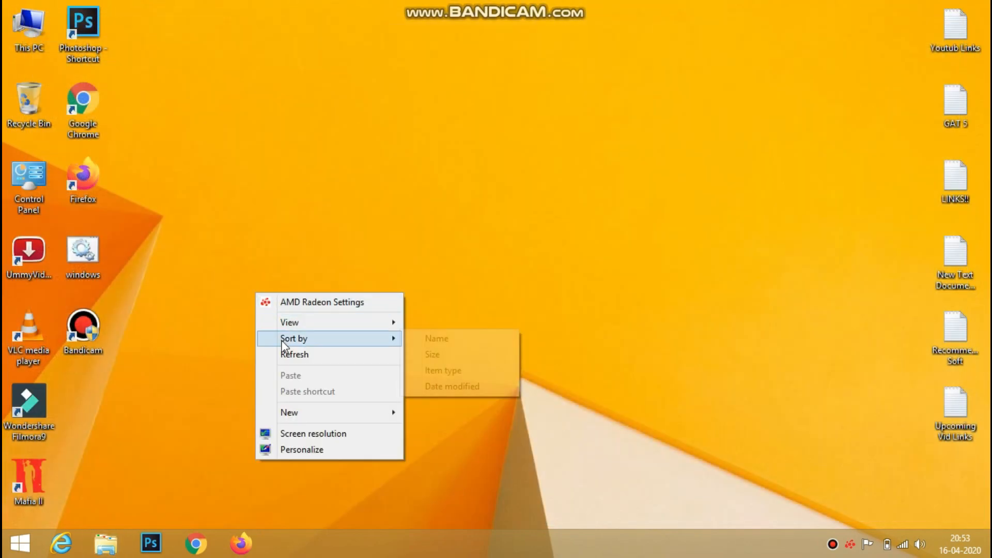
left_click(285, 348)
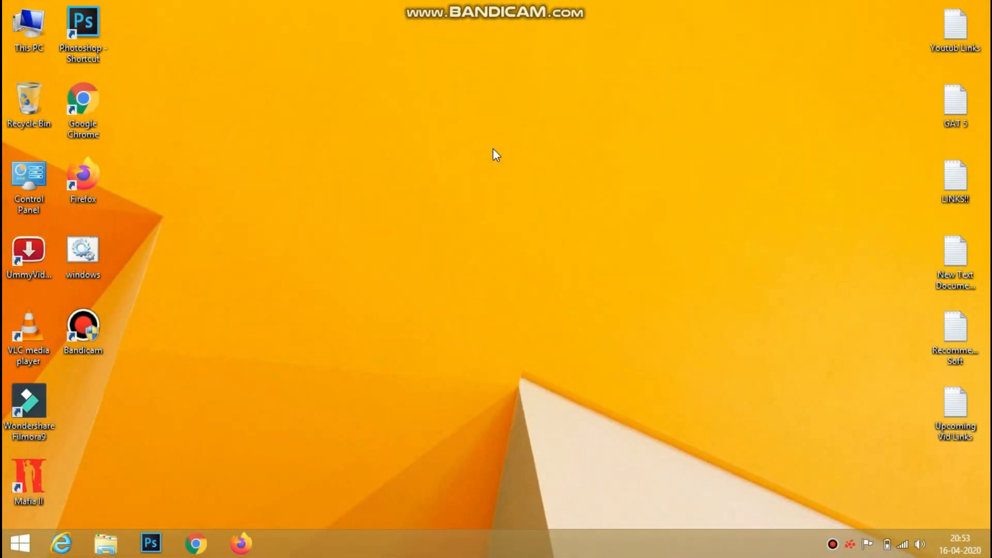
- Open Control Panel by running control panel and go to the System and Security category
key("super+r")
type("coy")
type("ntrol pn")
key("BackSpace")
type("anel")
key("Return")
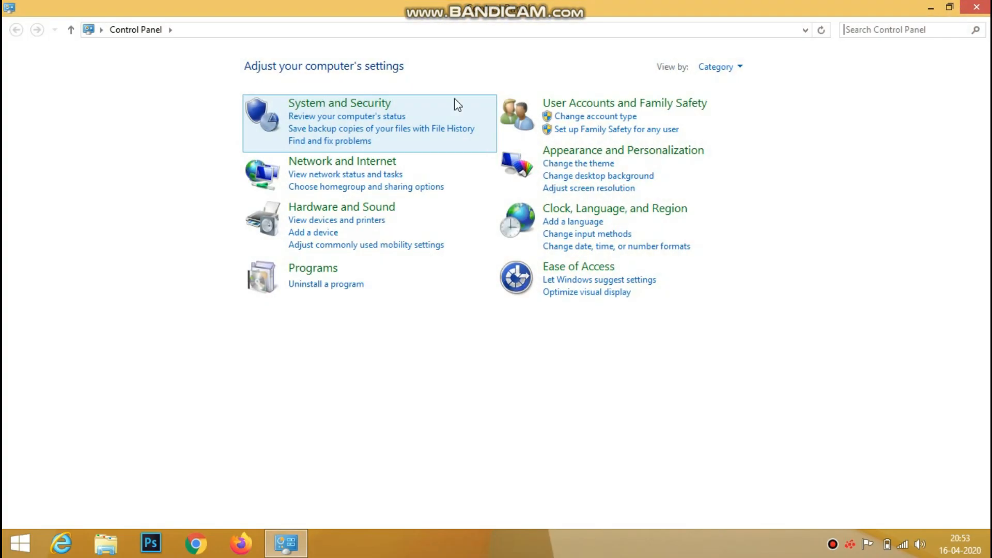
left_click(292, 104)
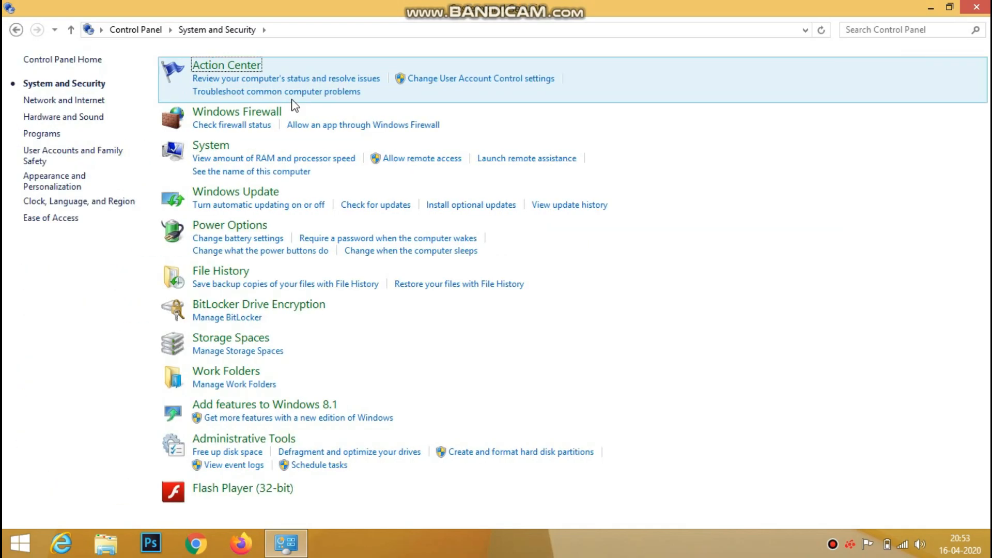
- Open the advanced system settings from the System page and bring up the virtual memory settings in Performance Options
left_click(212, 146)
left_click(69, 139)
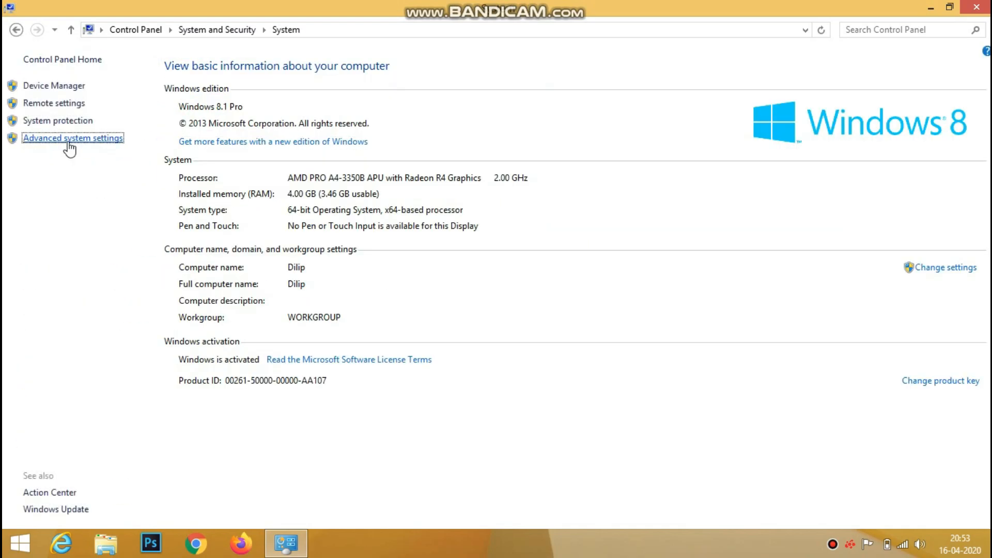
left_click(316, 175)
left_click_drag(201, 124, 252, 91)
left_click(221, 118)
left_click(338, 285)
- Turn off automatic paging file management and set drive C: to a custom size of 5120 MB initial and 5120 MB maximum
left_click(217, 156)
left_click(176, 279)
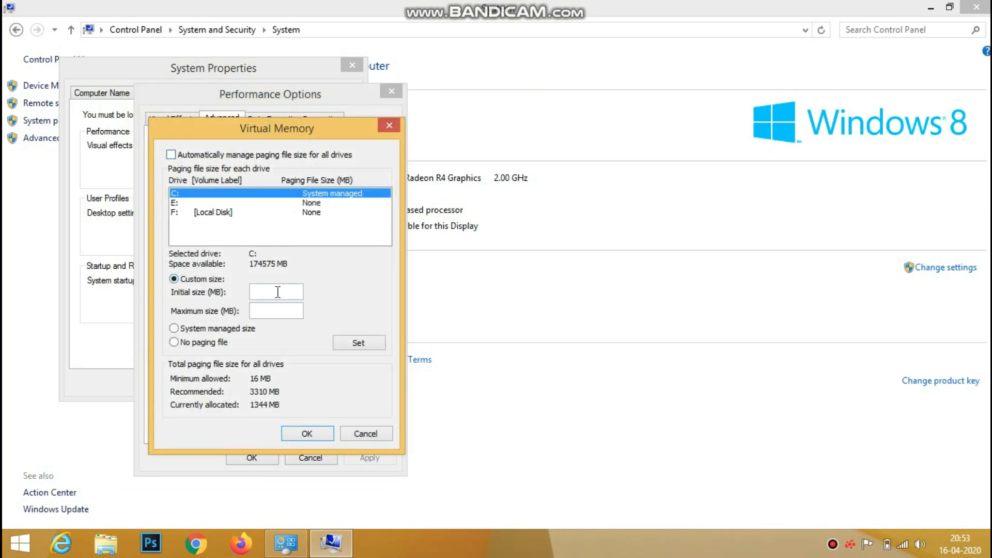
type("5")
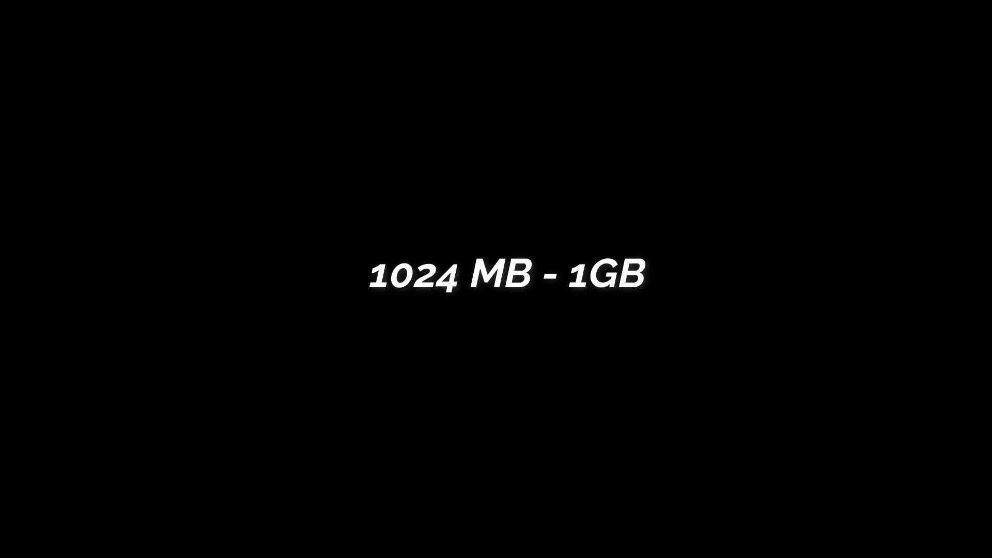
type("120")
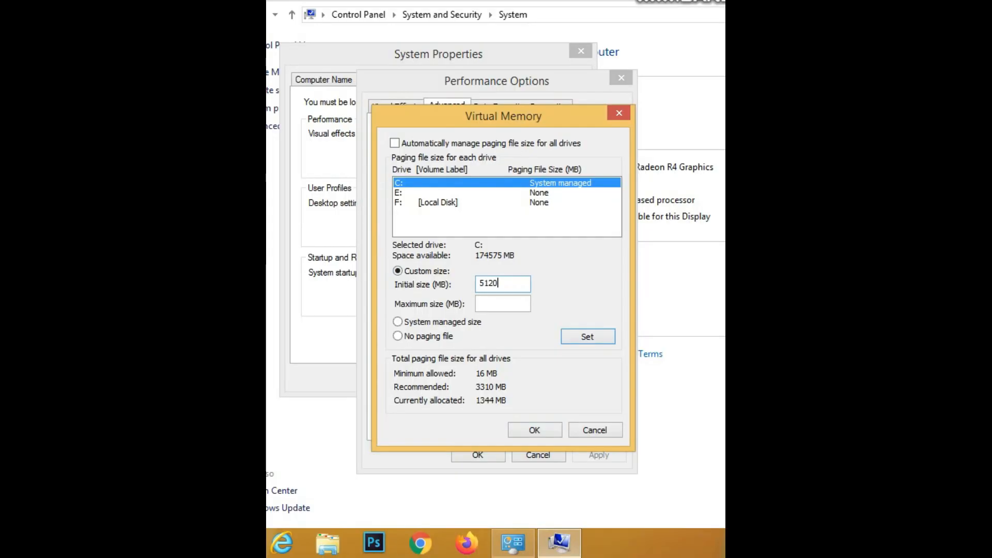
key("Tab")
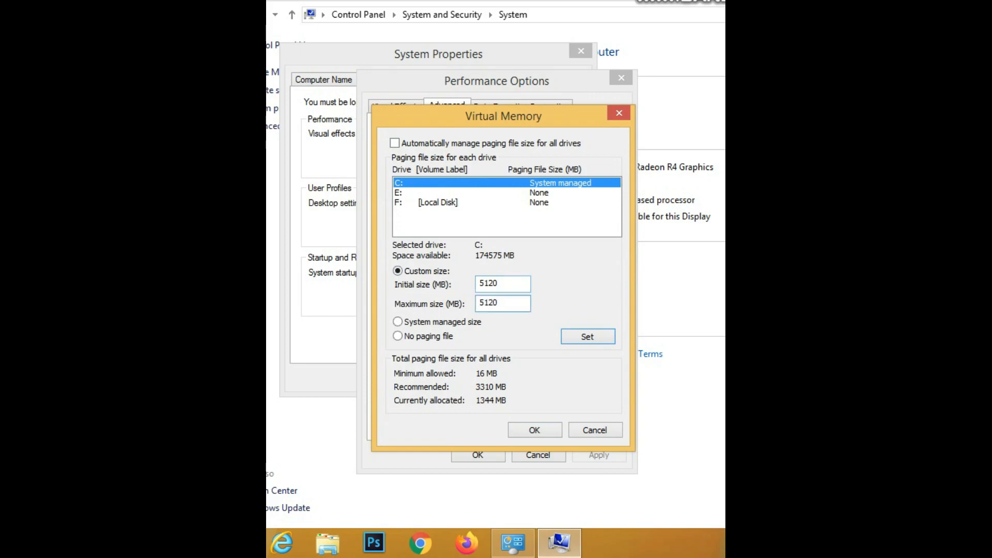
left_click(587, 337)
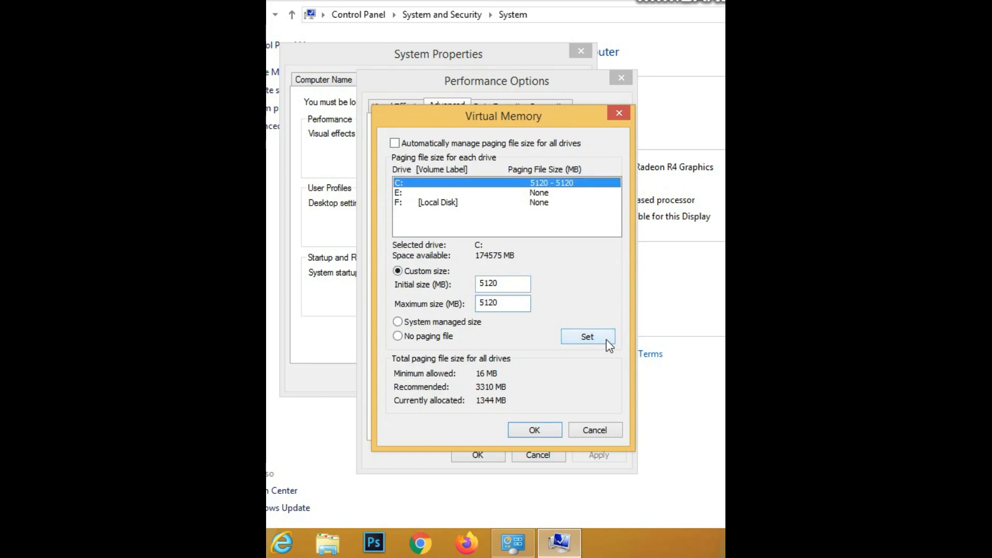
left_click(553, 194)
left_click(554, 202)
left_click(555, 195)
left_click(554, 202)
left_click(554, 195)
left_click(557, 184)
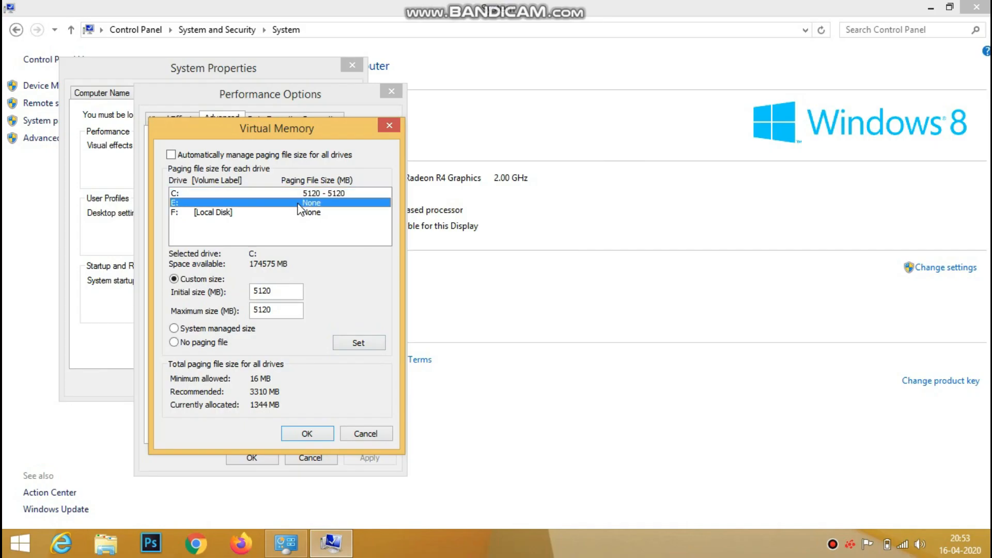
left_click(531, 202)
left_click(530, 192)
left_click(531, 182)
- Confirm the virtual memory changes, acknowledge the restart notice, and close Performance Options and System Properties
left_click(312, 432)
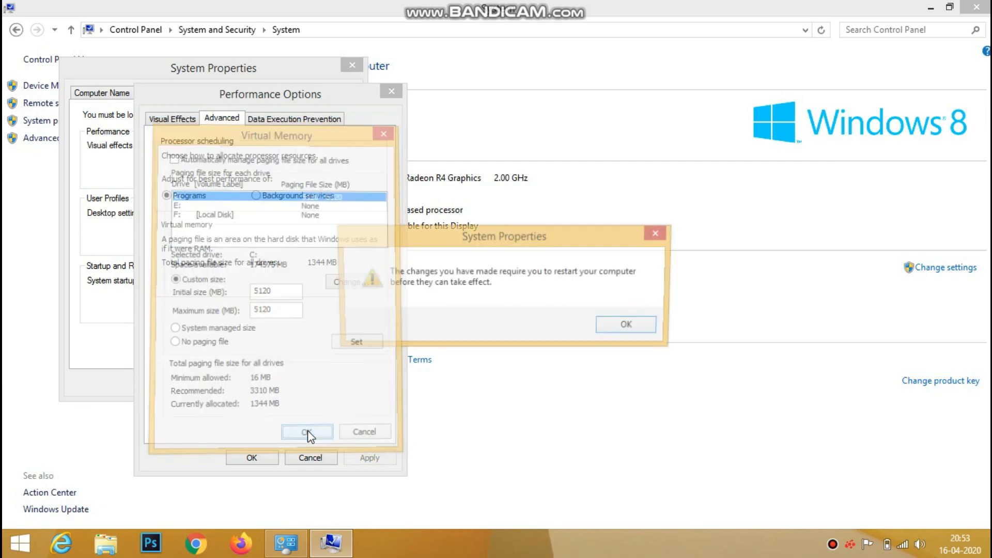
left_click(626, 326)
left_click(252, 458)
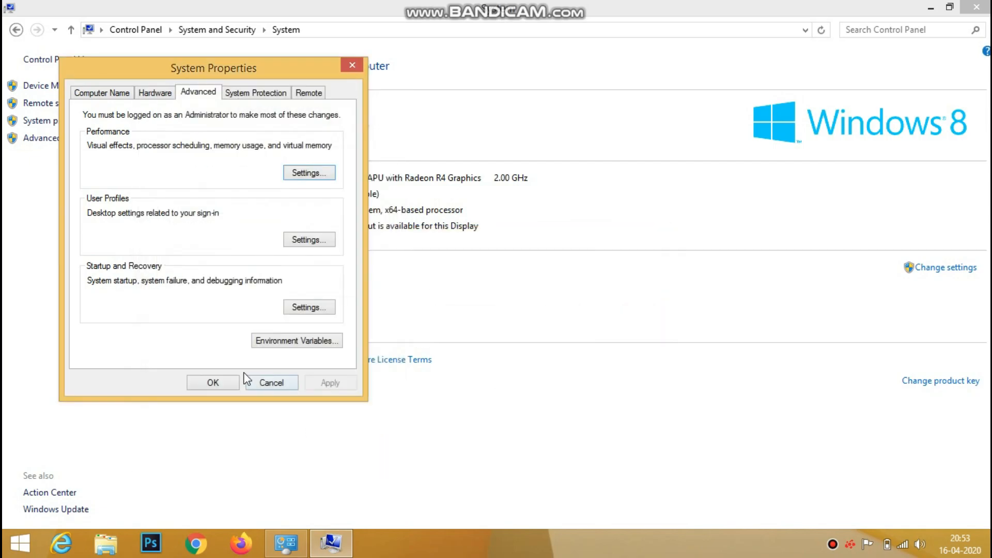
left_click(219, 382)
- Show the desktop and refresh it
key("super+d")
right_click(334, 200)
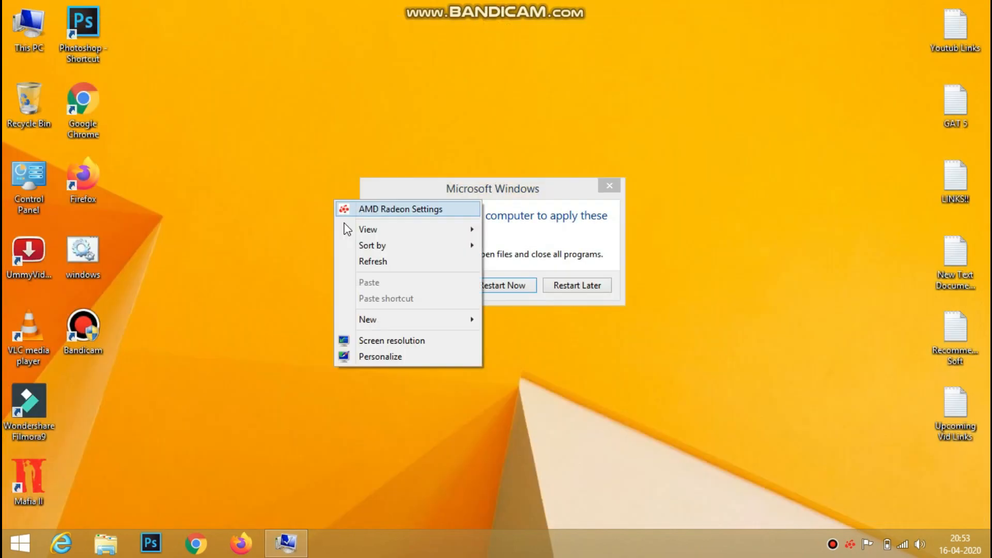
left_click(372, 261)
left_click(521, 130)
right_click(522, 132)
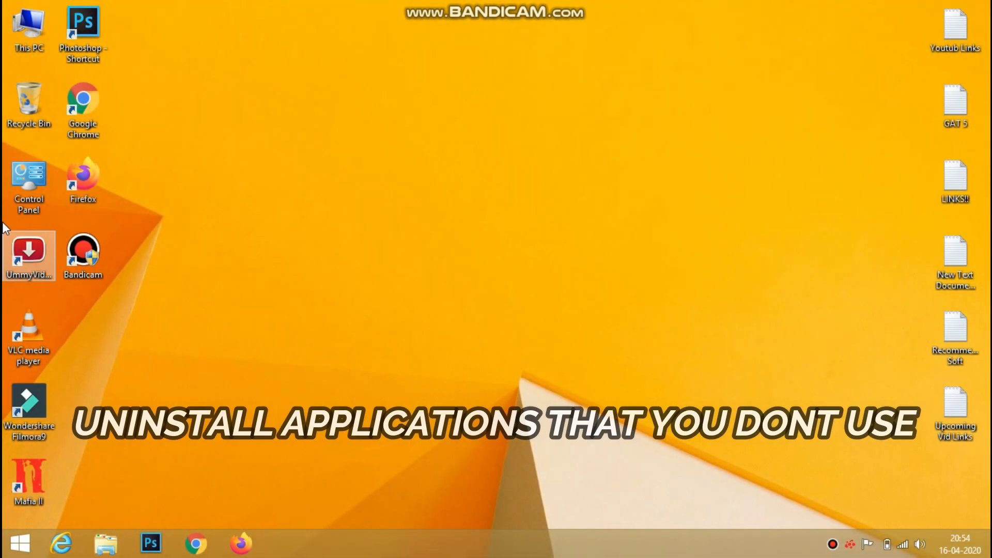
- Open the list of installed programs through Control Panel's Programs category, review it for unused applications, and close it
double_click(22, 185)
left_click(262, 276)
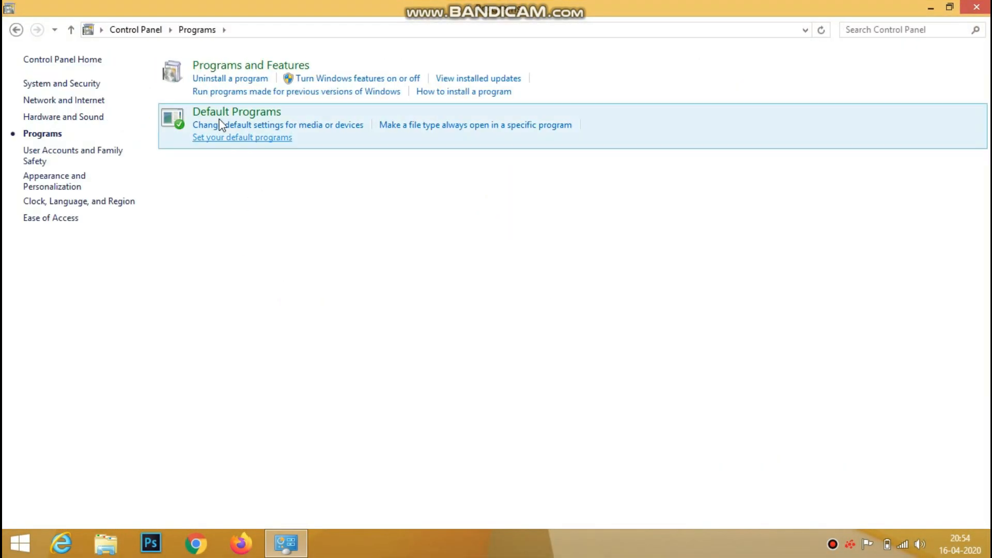
left_click(219, 82)
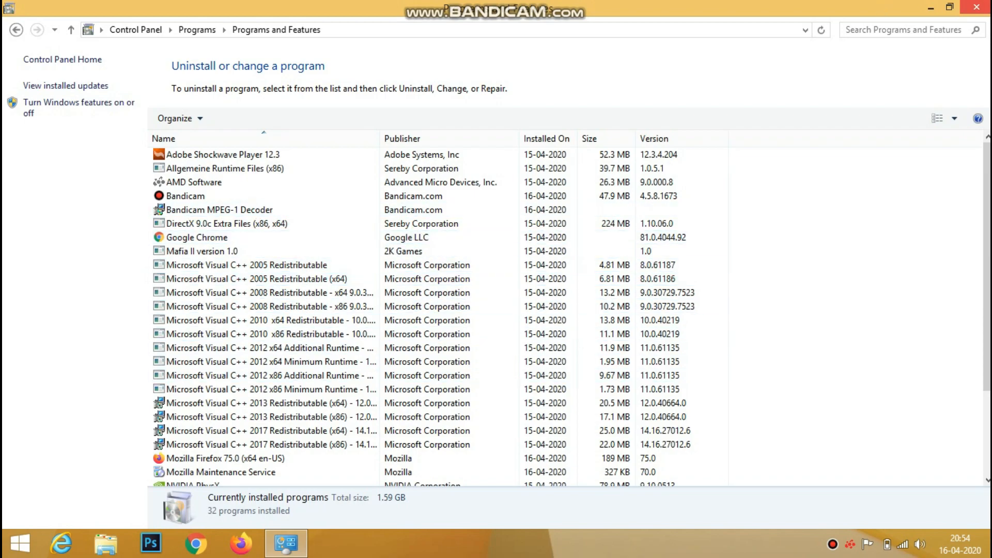
key("alt+F4")
- Refresh the desktop twice
right_click(631, 135)
left_click(640, 195)
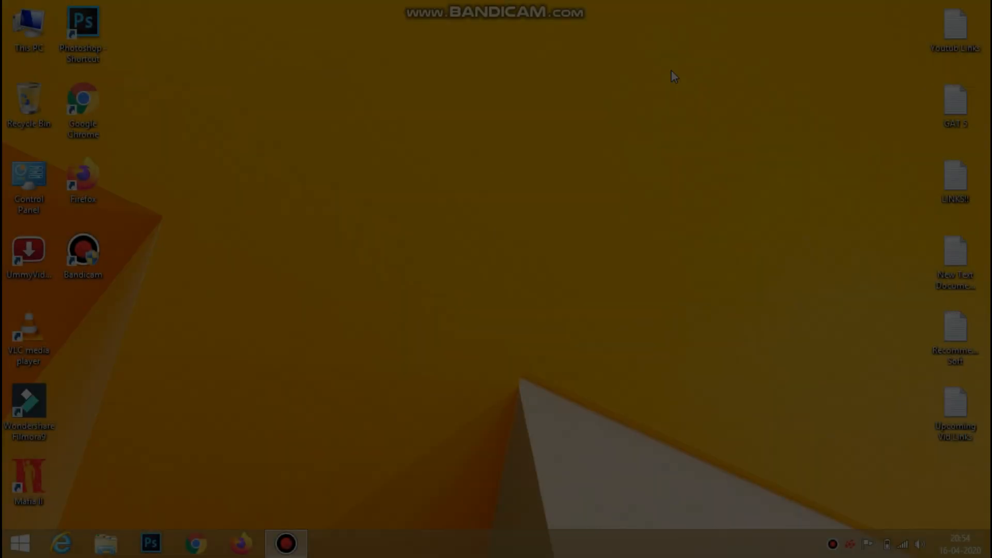
right_click(549, 115)
left_click(558, 171)
- Open Task Manager with full details and examine the startup programs, including the options for the Program entry
right_click(494, 541)
left_click(545, 499)
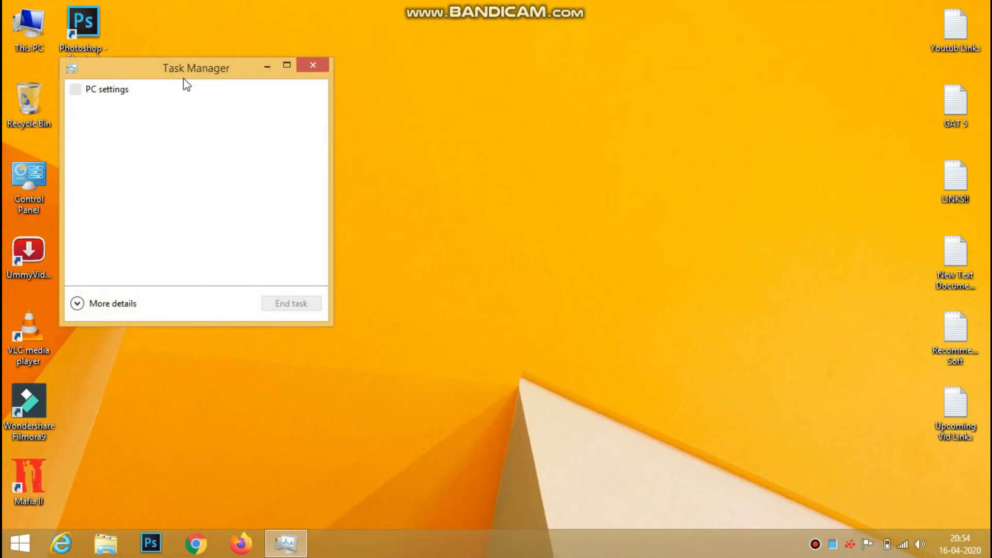
left_click(177, 281)
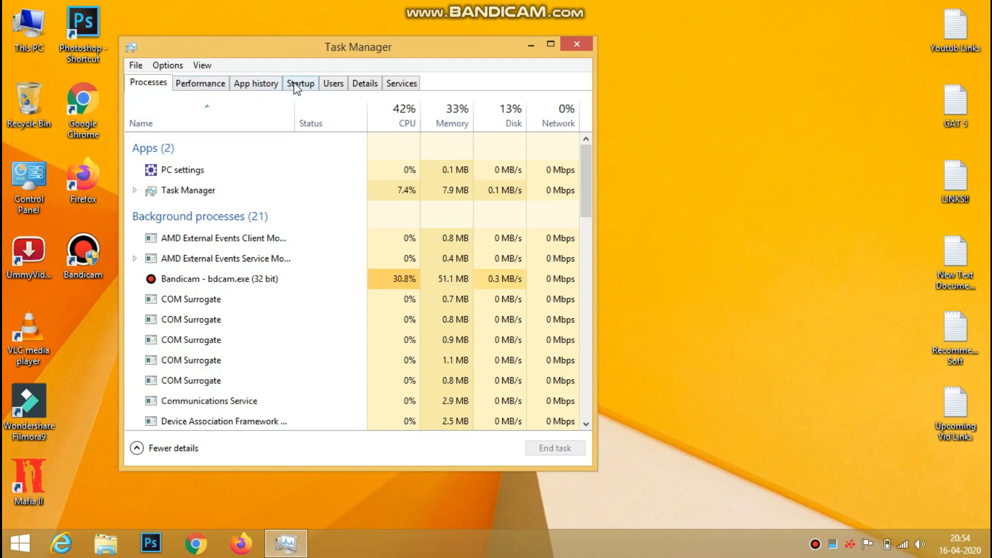
left_click(296, 84)
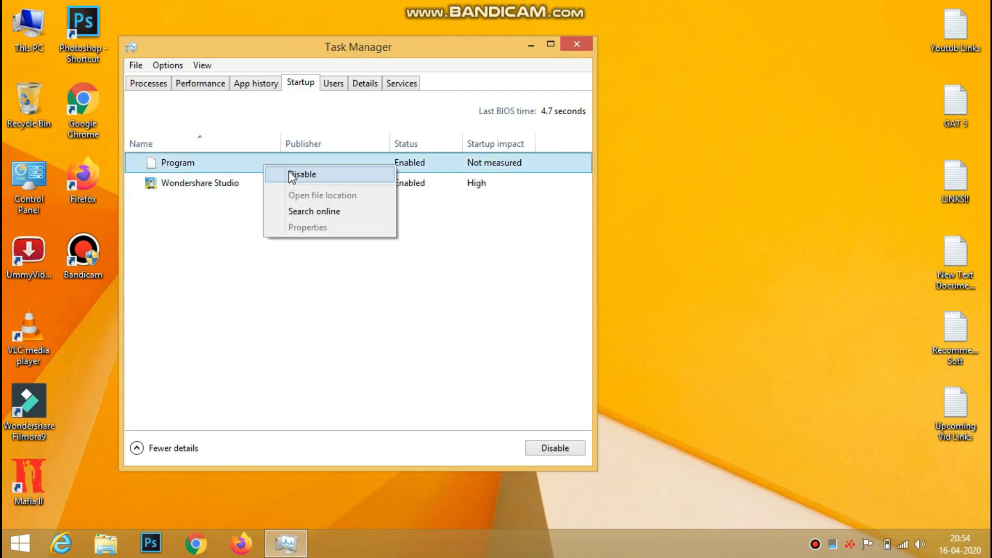
- Close Task Manager and refresh the desktop
left_click(576, 44)
right_click(571, 48)
left_click(593, 112)
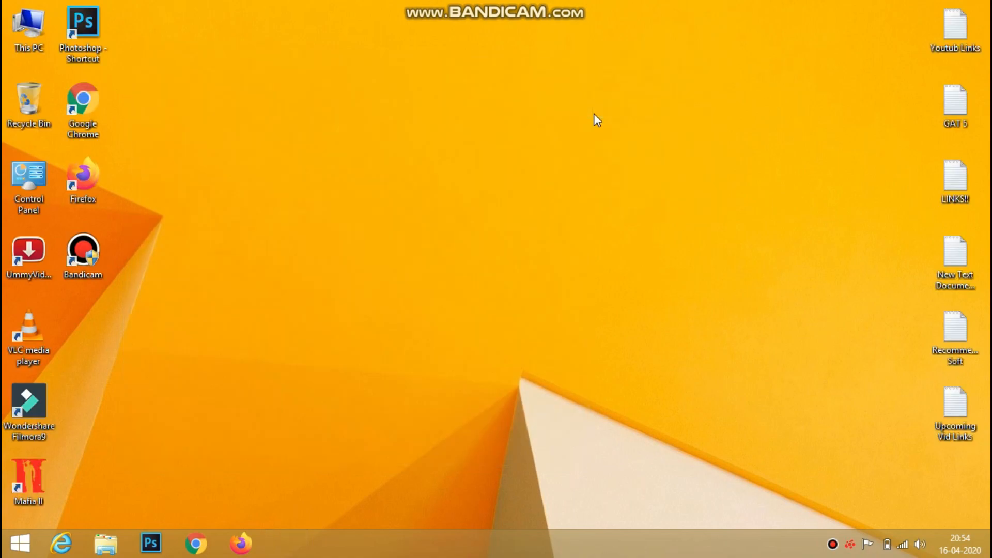